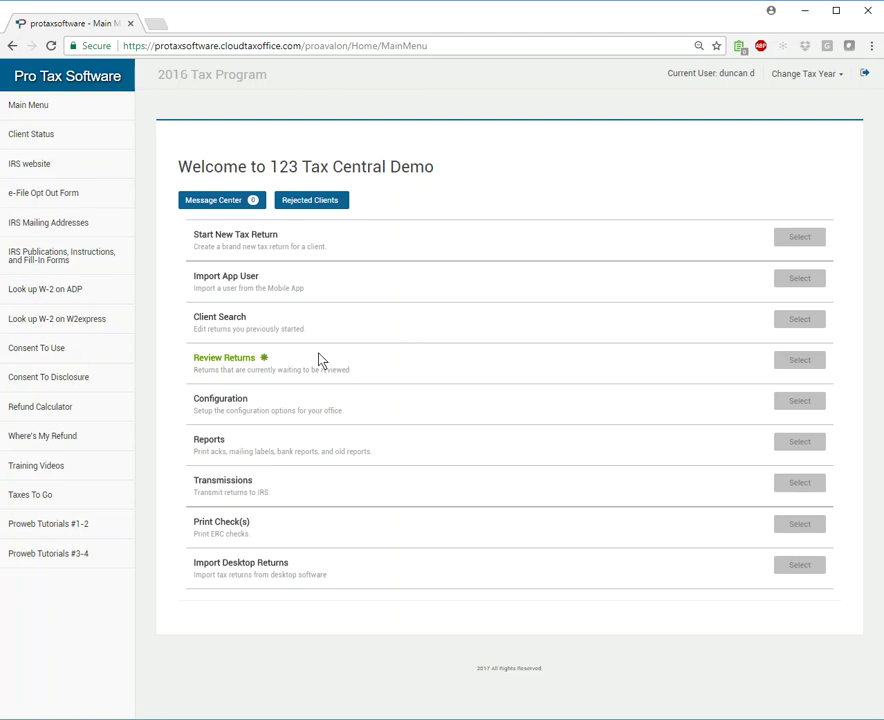
Open Client Search for the 2016 returns and view the available status filter options.
click(795, 322)
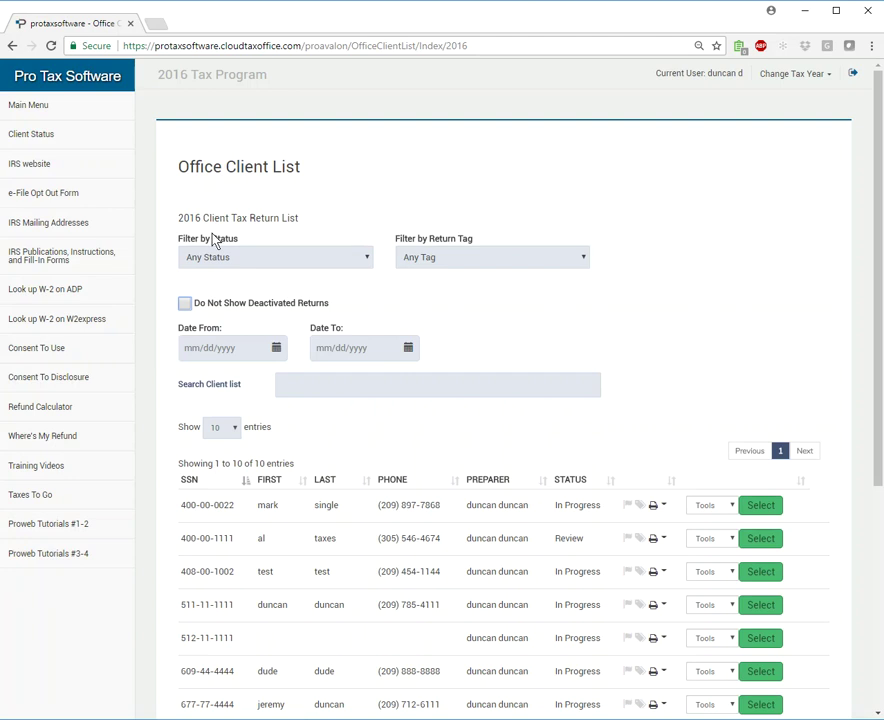
click(236, 265)
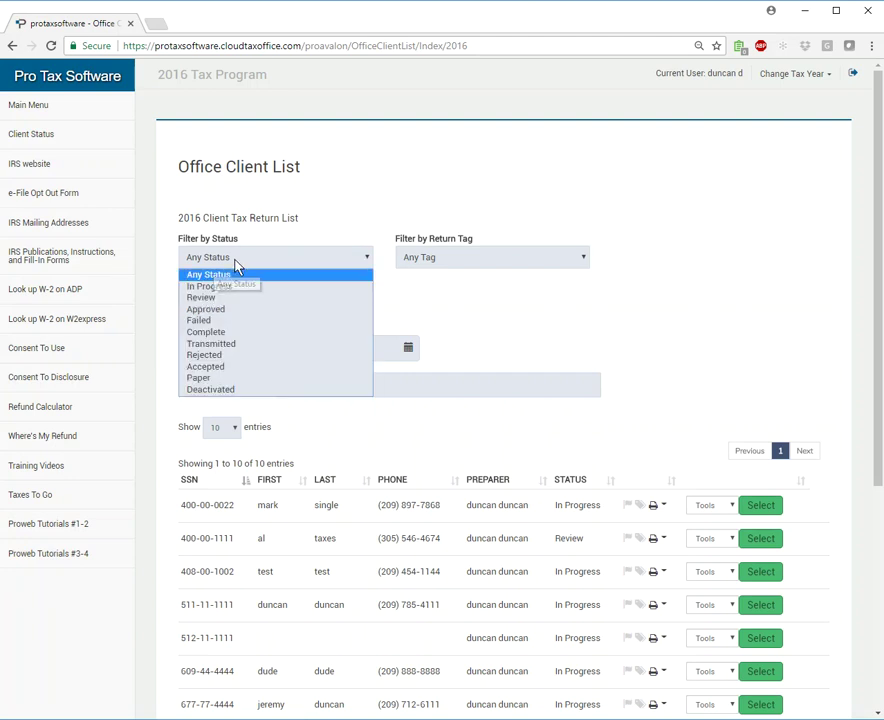
click(266, 170)
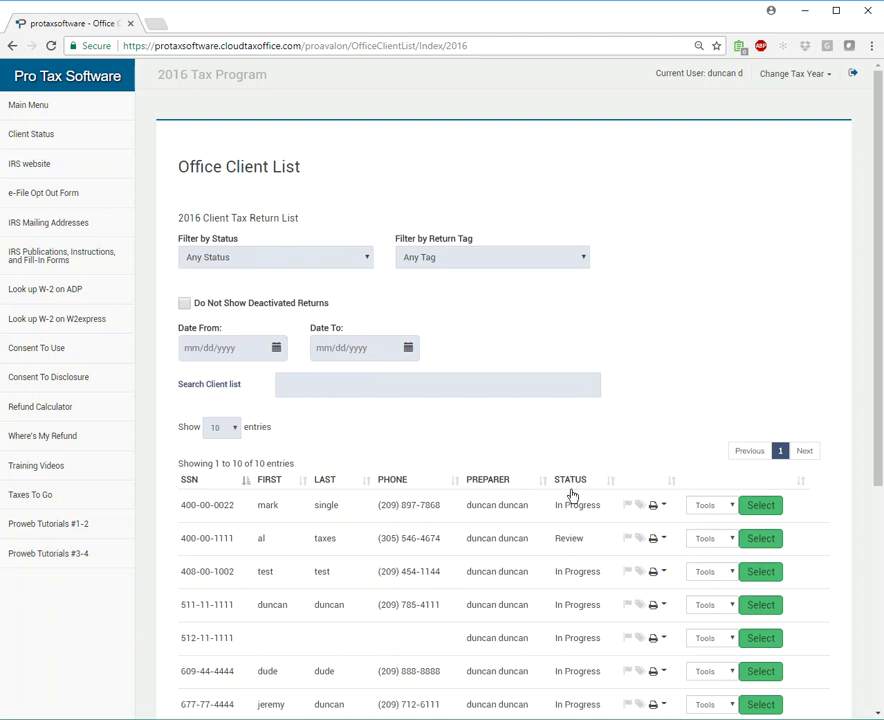
Sort the client list by status in both directions, and finally by SSN in descending order.
scroll(577, 562, down, 1)
scroll(577, 562, down, 1)
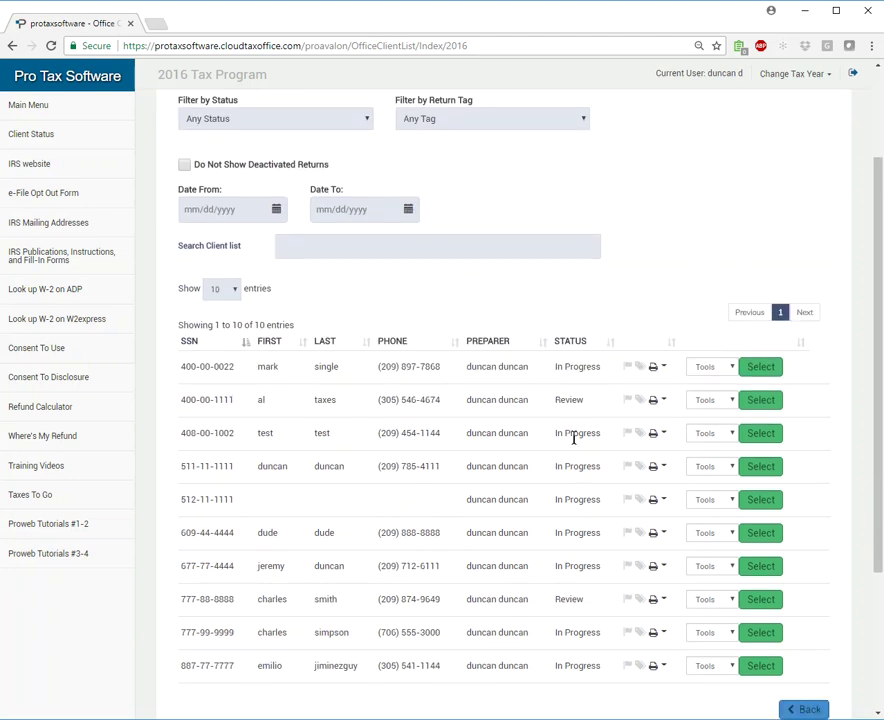
click(613, 345)
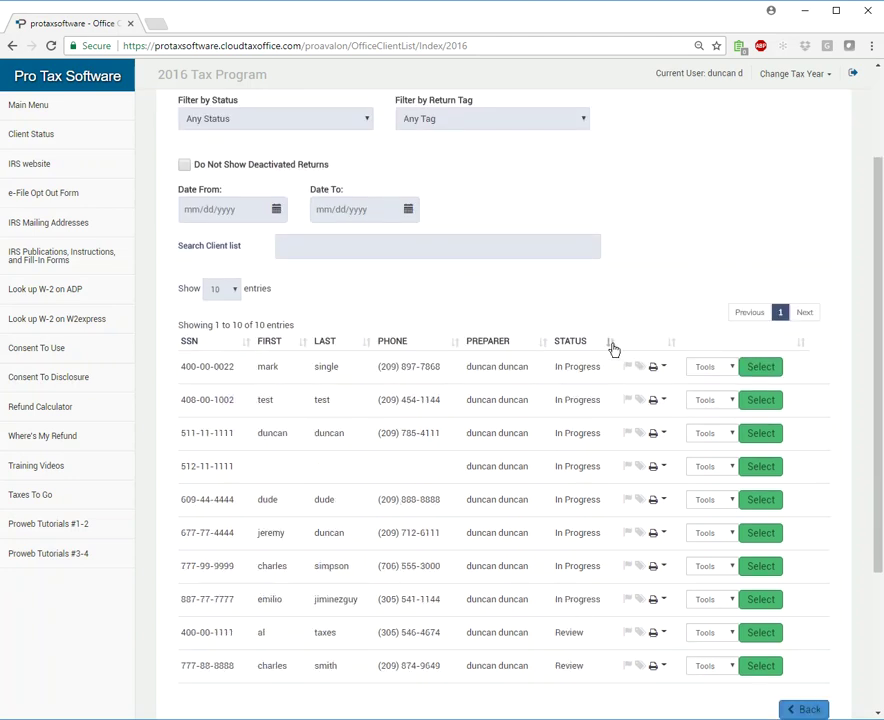
click(612, 348)
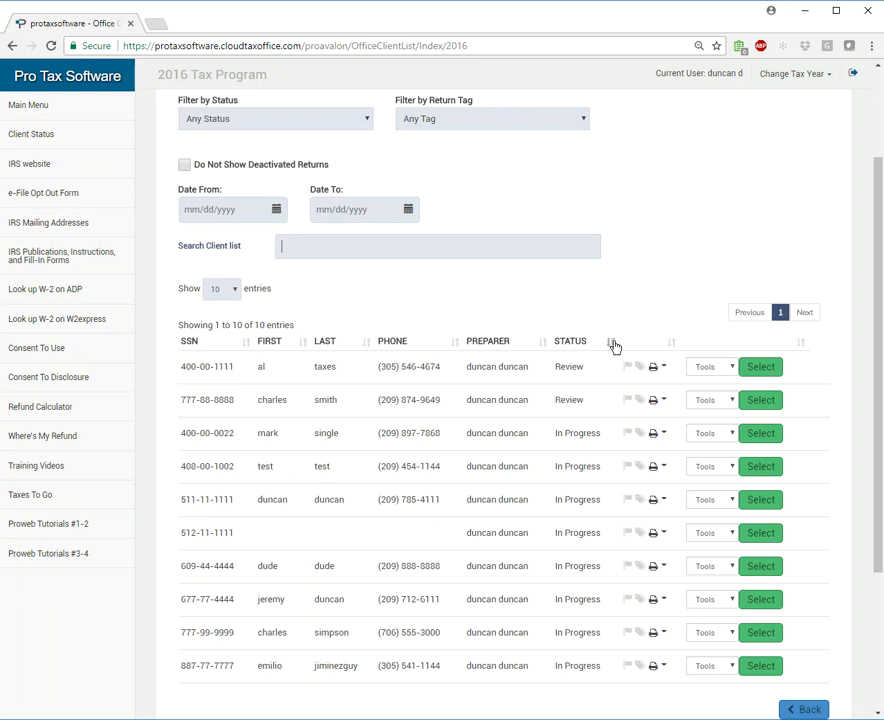
click(249, 346)
click(249, 345)
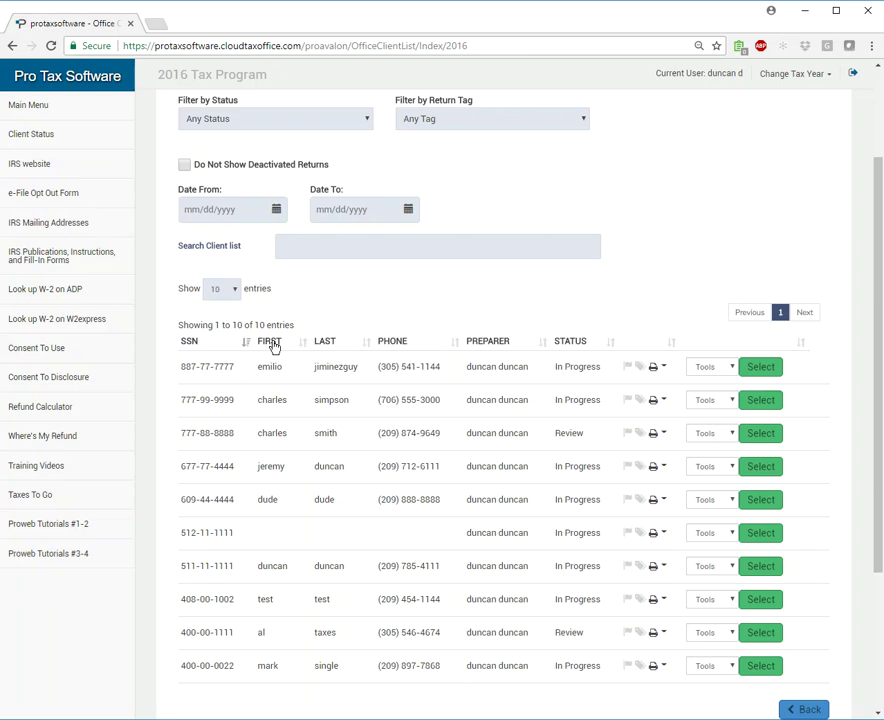
Examine the available options of the status filter and the return tag filter without changing either one.
scroll(249, 381, down, 2)
scroll(249, 381, up, 5)
click(294, 190)
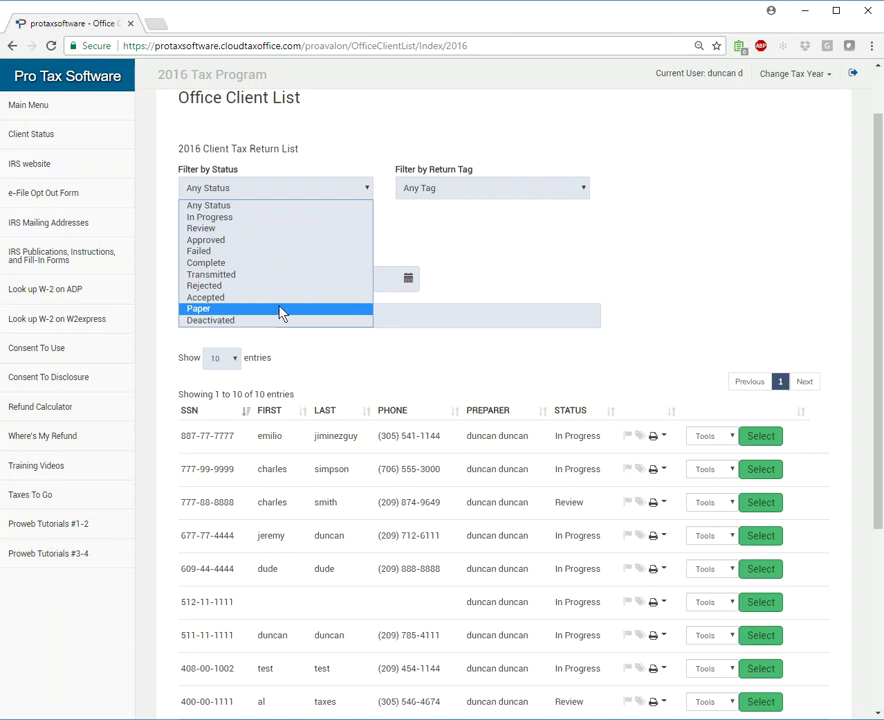
click(330, 120)
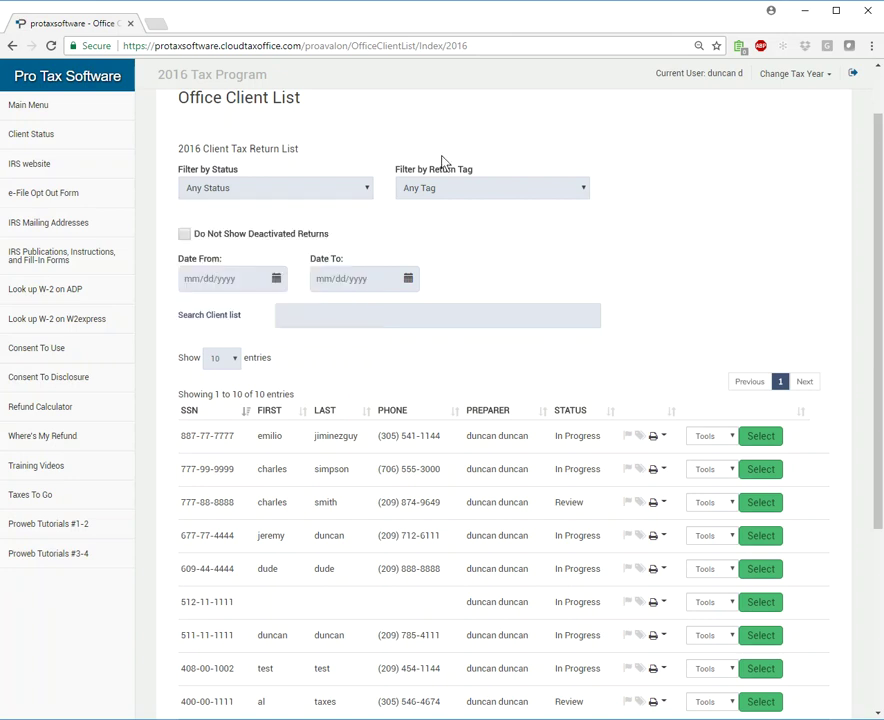
click(533, 196)
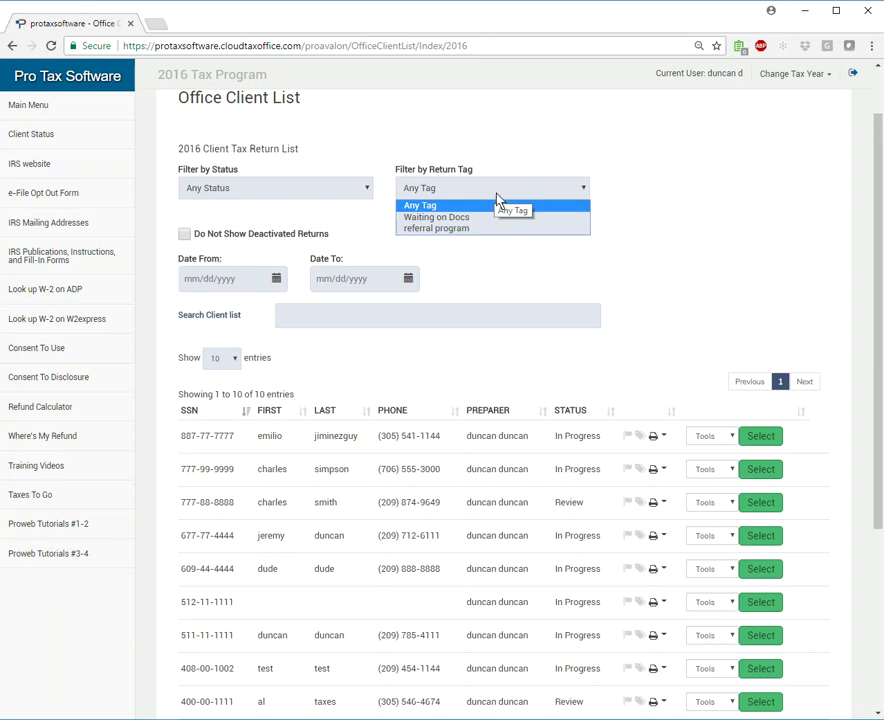
click(505, 138)
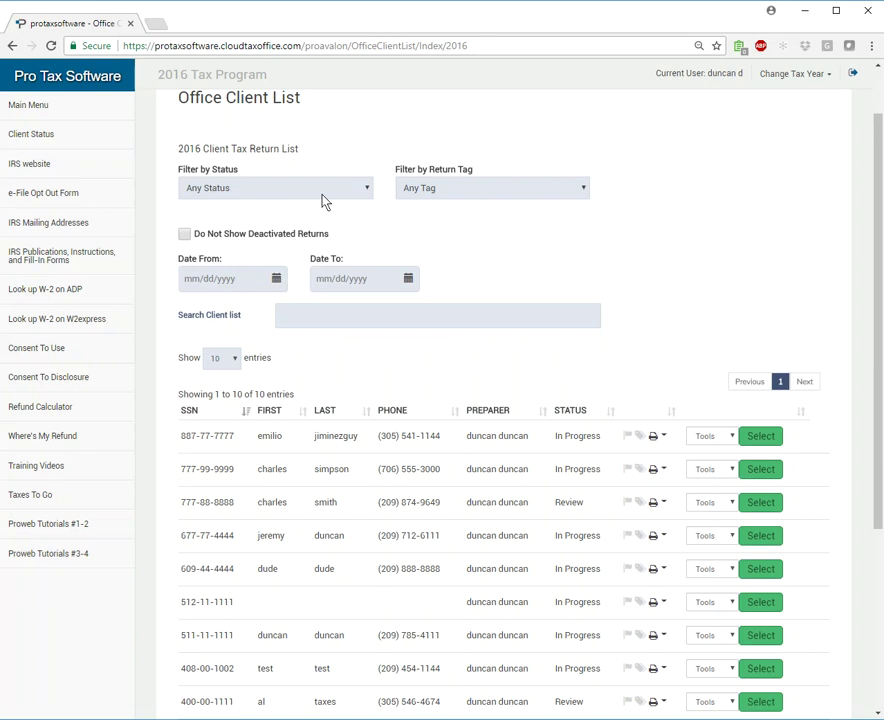
Filter the client list to dates from 09/01/2017 to 09/30/2017 and to the status Review.
click(276, 280)
click(189, 303)
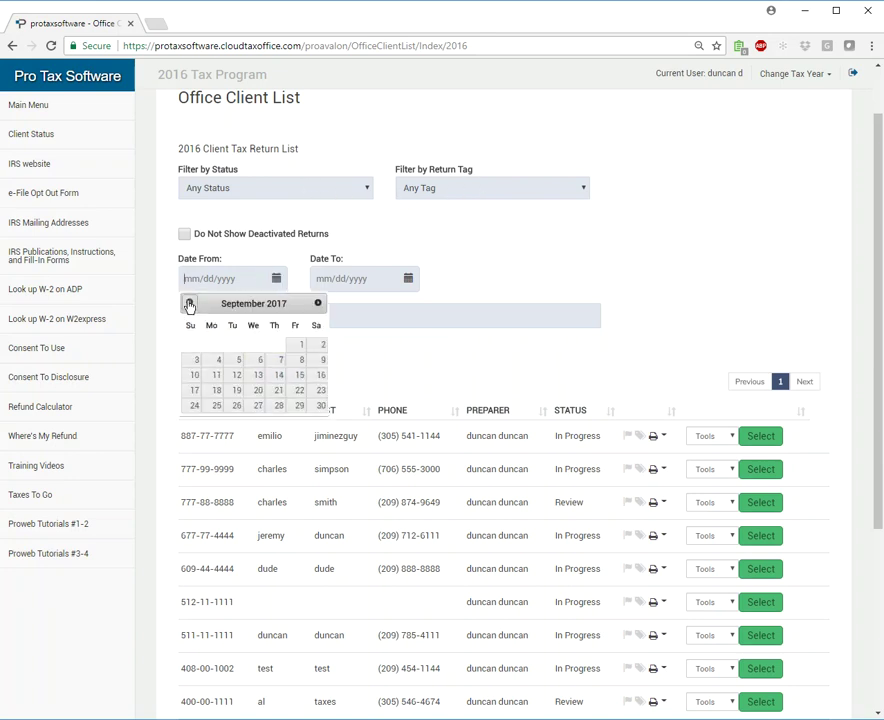
click(391, 296)
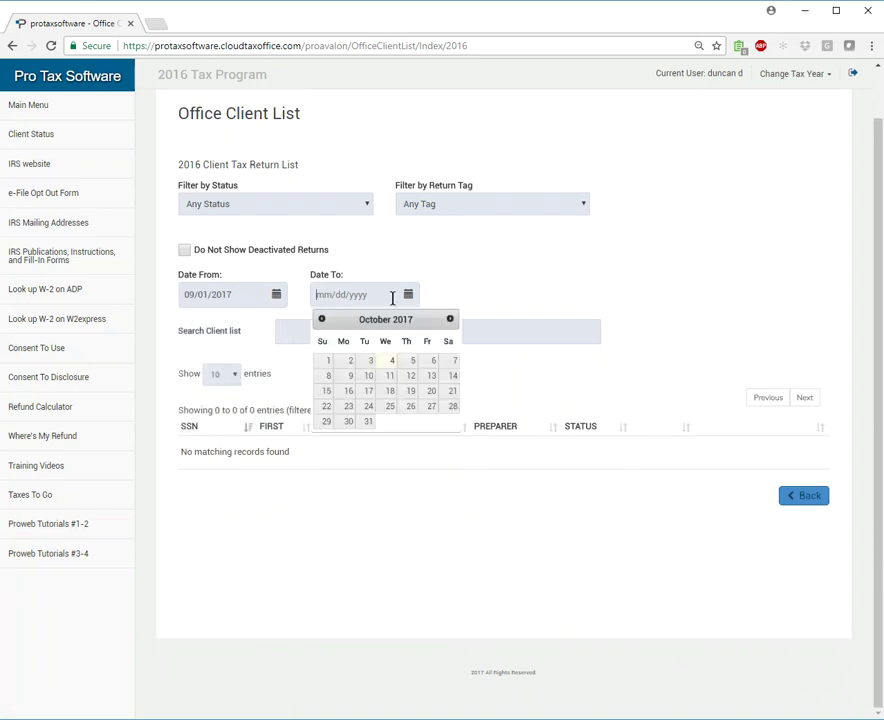
click(321, 319)
click(452, 421)
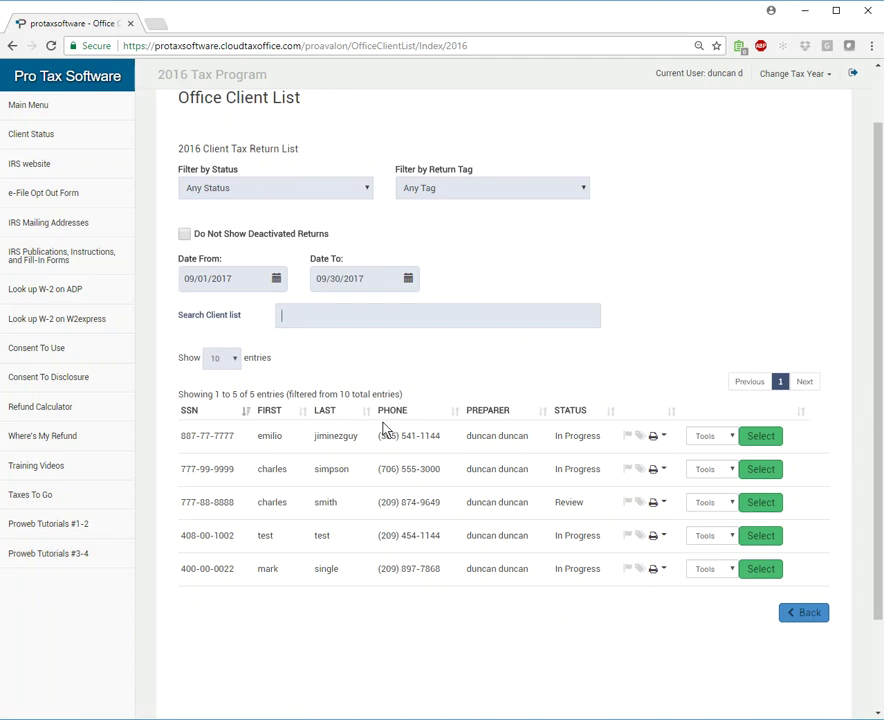
click(338, 185)
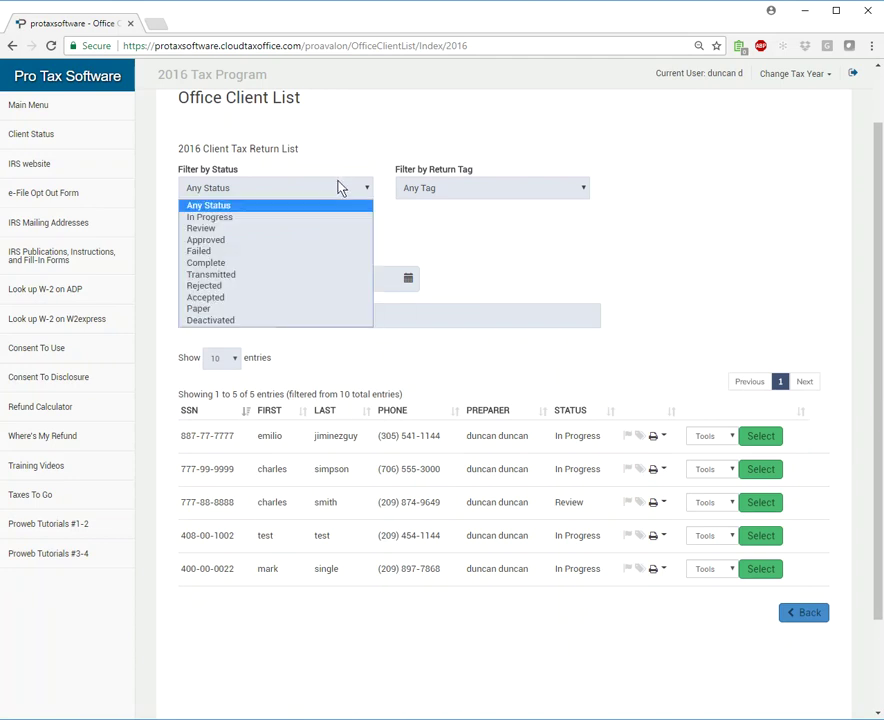
click(278, 233)
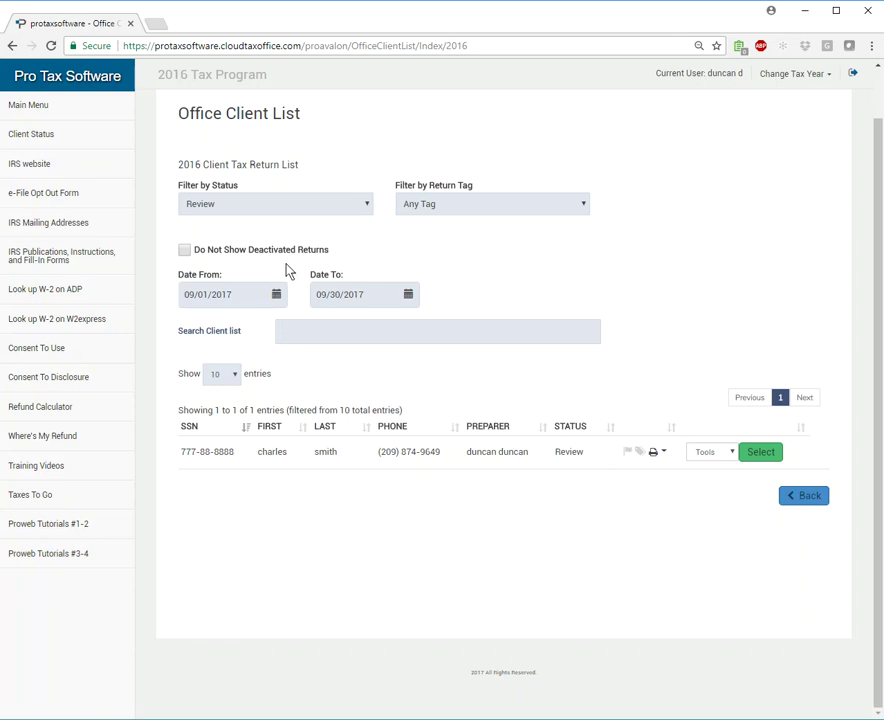
Clear the Date From and Date To filters and reset the status filter to Any Status.
click(275, 294)
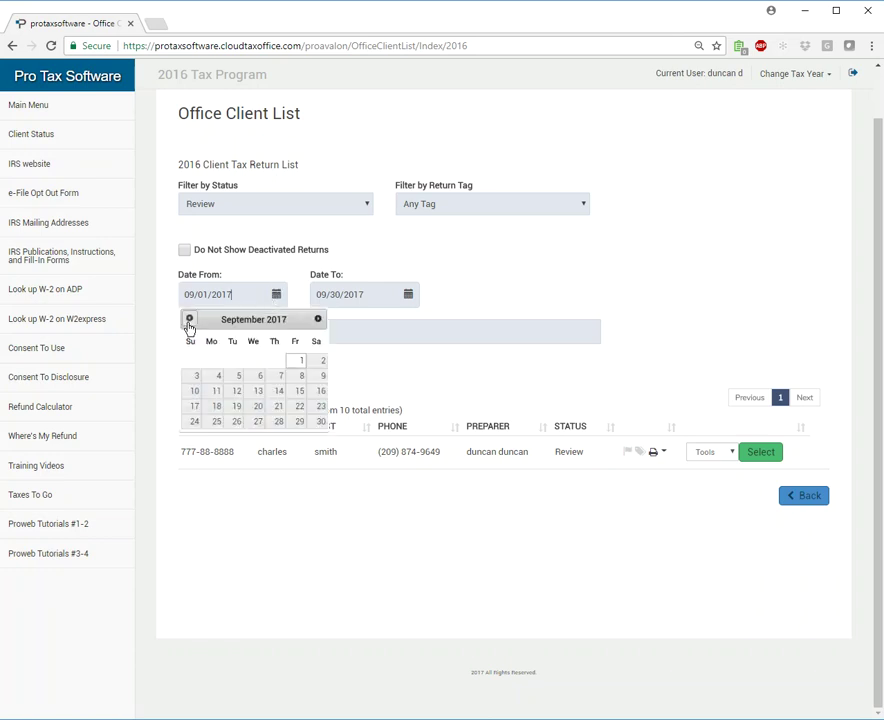
click(318, 322)
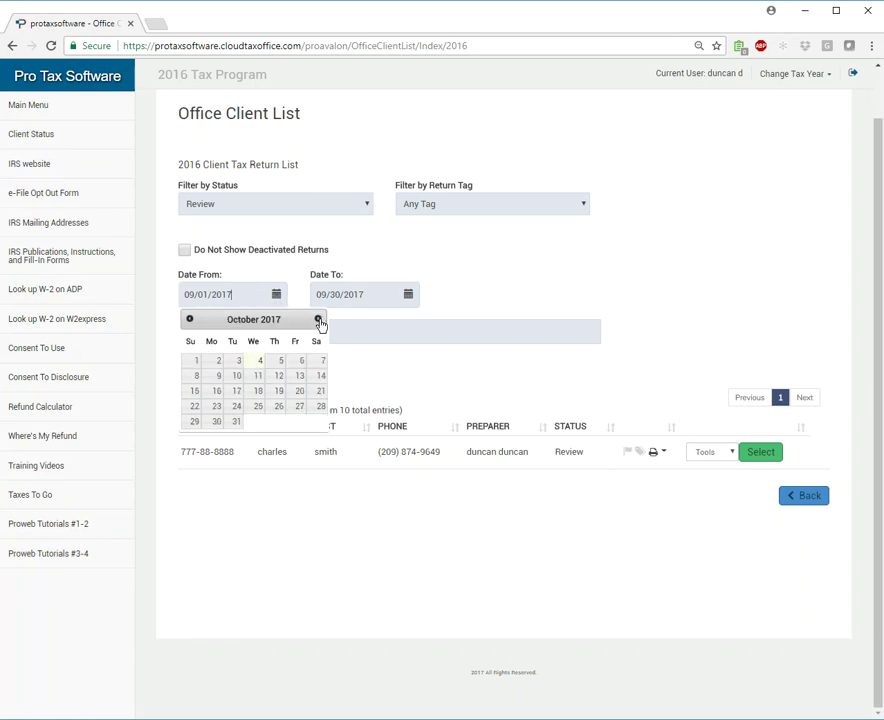
click(348, 248)
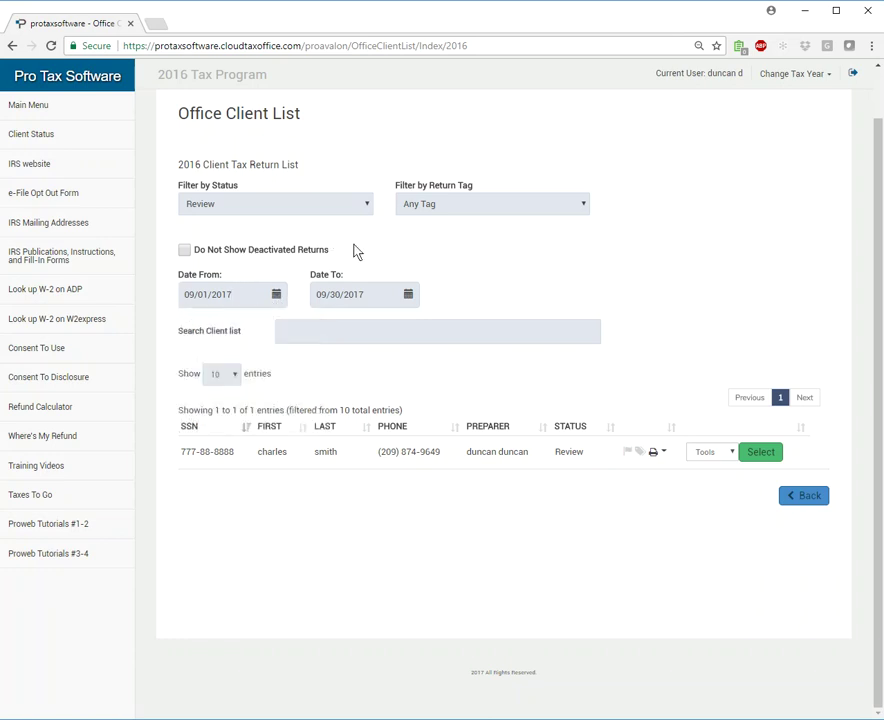
click(251, 297)
key(BackSpace)
key(BackSpace)
key(BackSpace)
key(BackSpace)
key(BackSpace)
key(BackSpace)
key(BackSpace)
key(BackSpace)
key(BackSpace)
key(BackSpace)
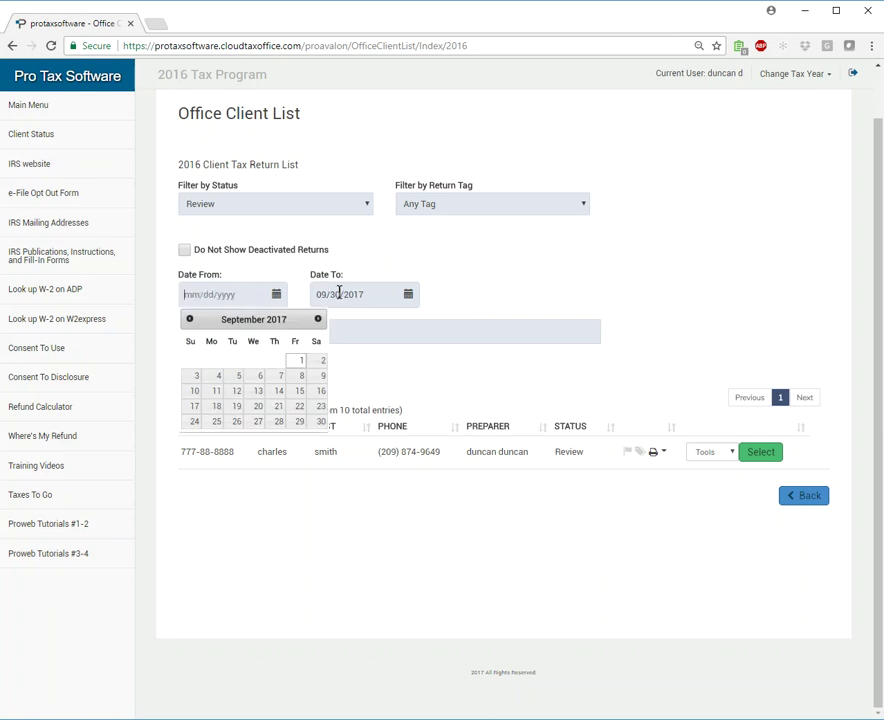
key(Return)
click(368, 282)
key(BackSpace)
key(BackSpace)
key(BackSpace)
key(BackSpace)
key(BackSpace)
key(BackSpace)
key(BackSpace)
key(BackSpace)
key(BackSpace)
key(BackSpace)
key(Tab)
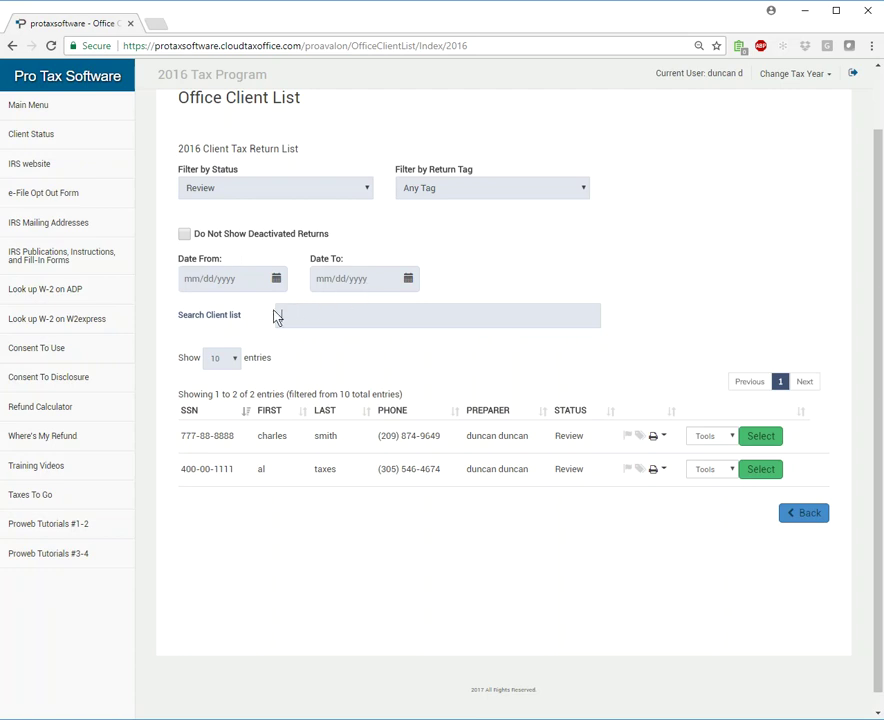
click(290, 203)
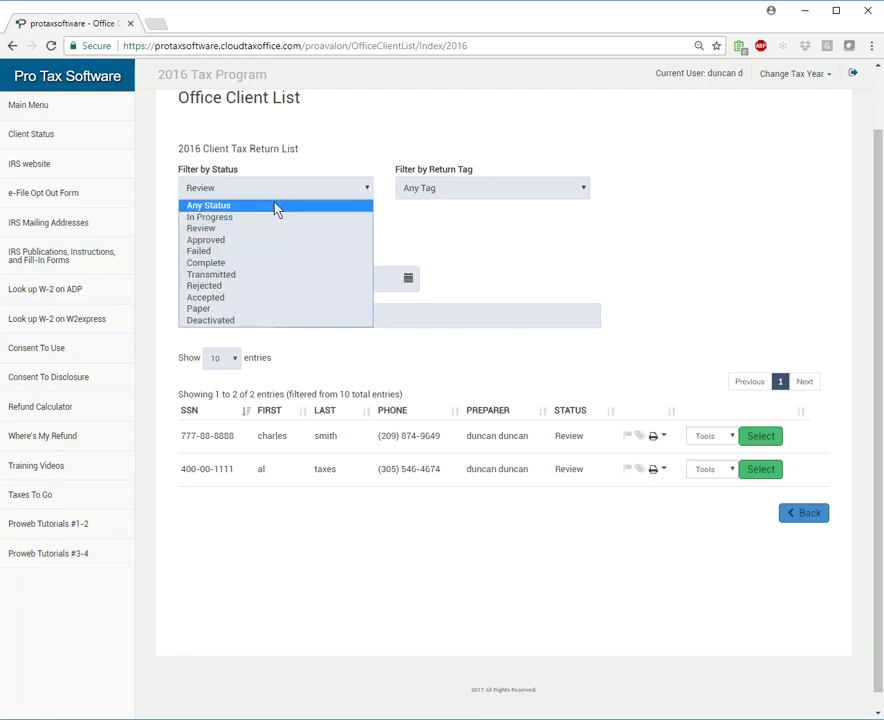
click(278, 209)
Search the client list by the first three digits of a client's SSN, and clear the search.
click(308, 318)
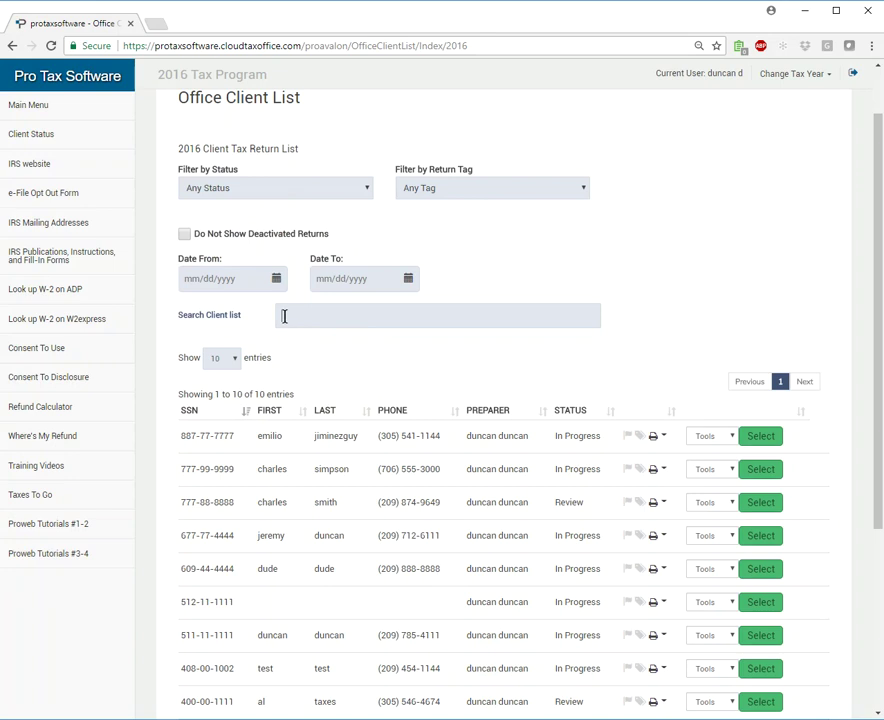
text(887)
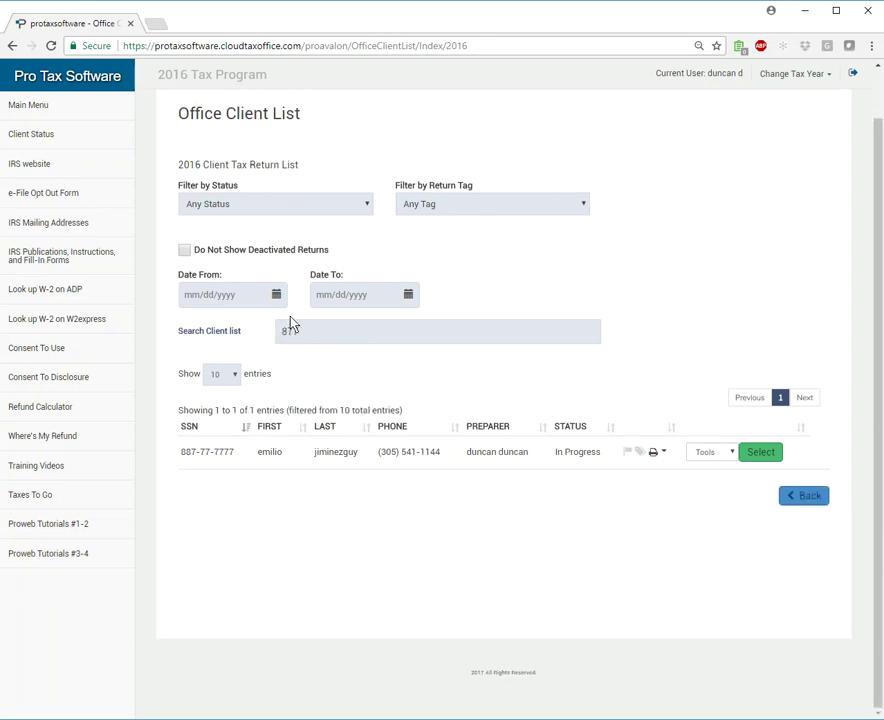
key(BackSpace)
key(BackSpace)
key(BackSpace)
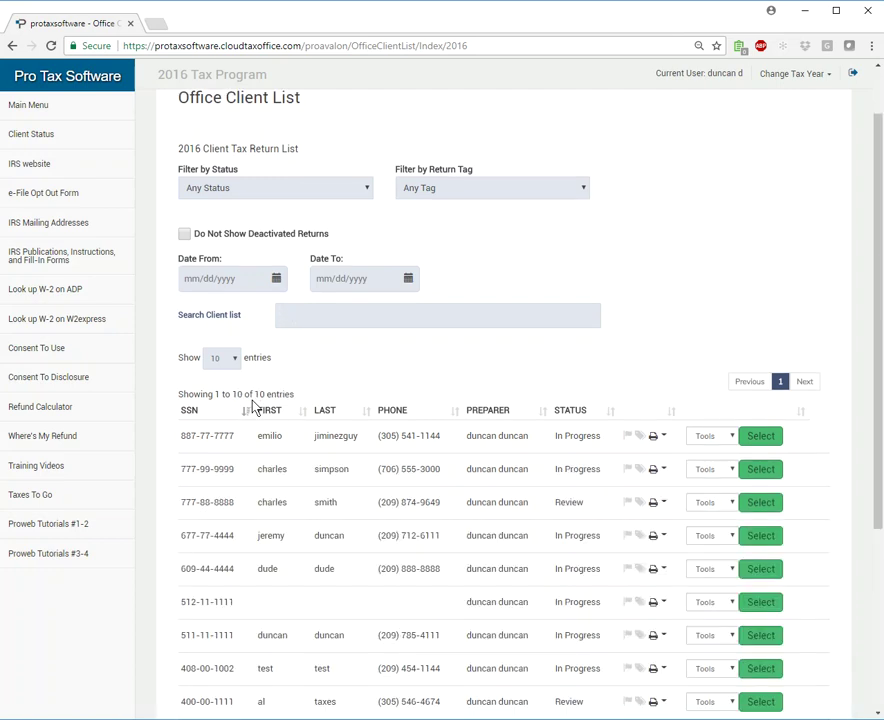
Search the client list by the first letters of a client's first name, and clear the search.
text(emi)
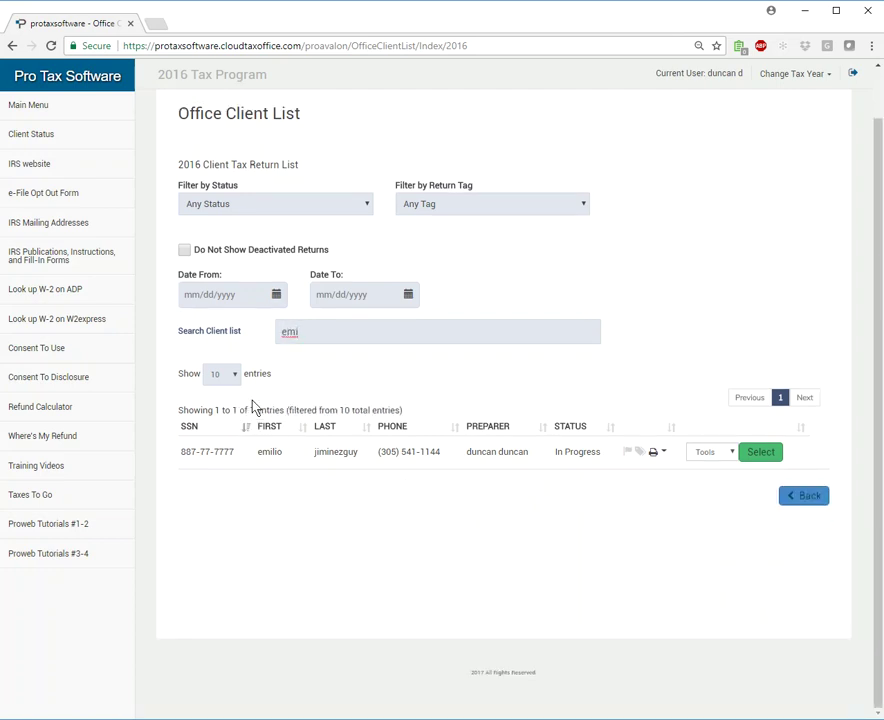
key(BackSpace)
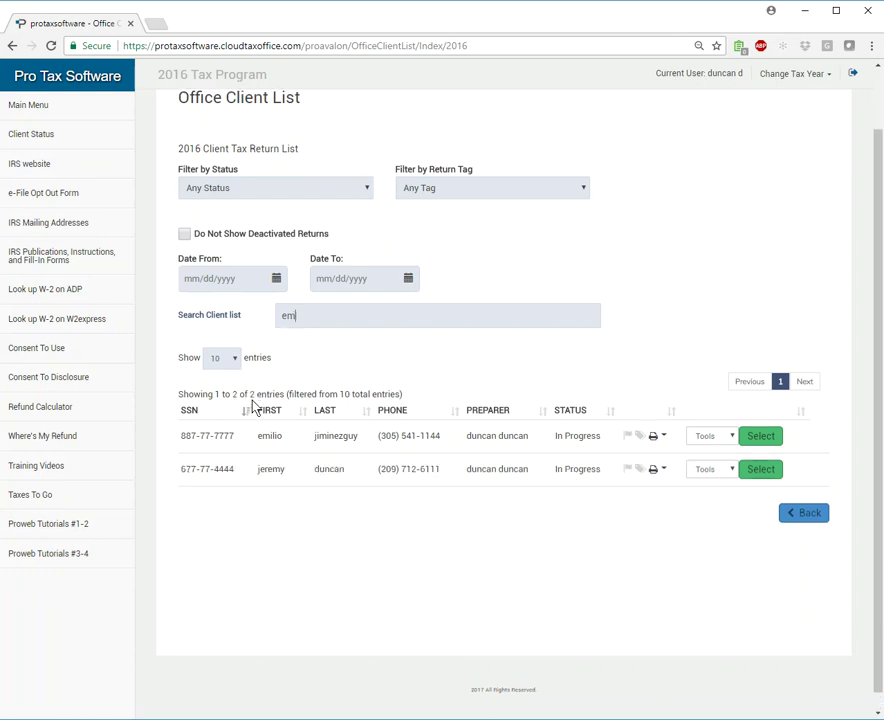
key(BackSpace)
key(BackSpace)
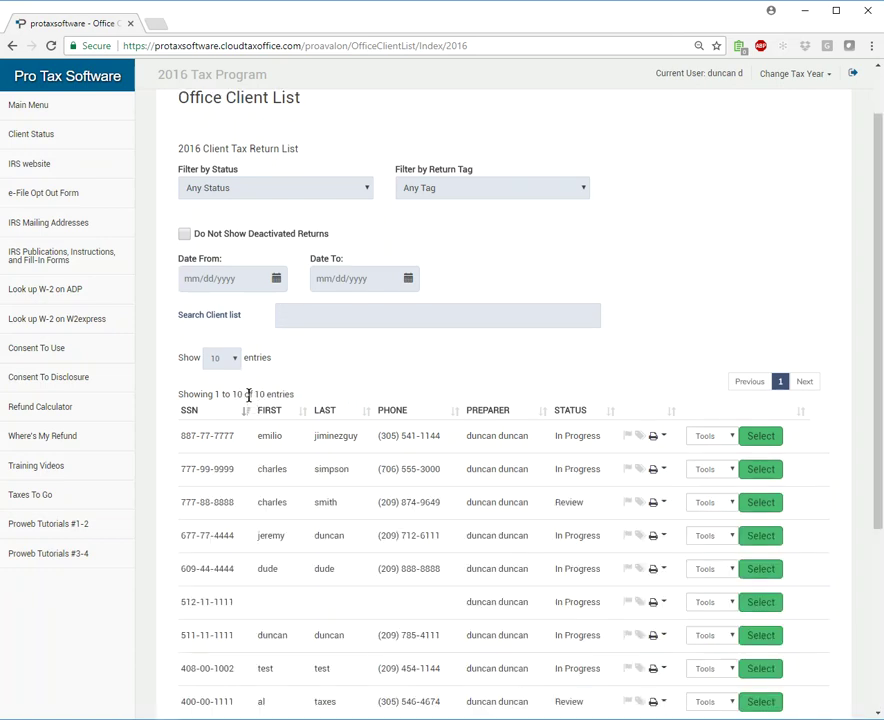
Set the client list to show 100 entries per page.
scroll(310, 341, down, 5)
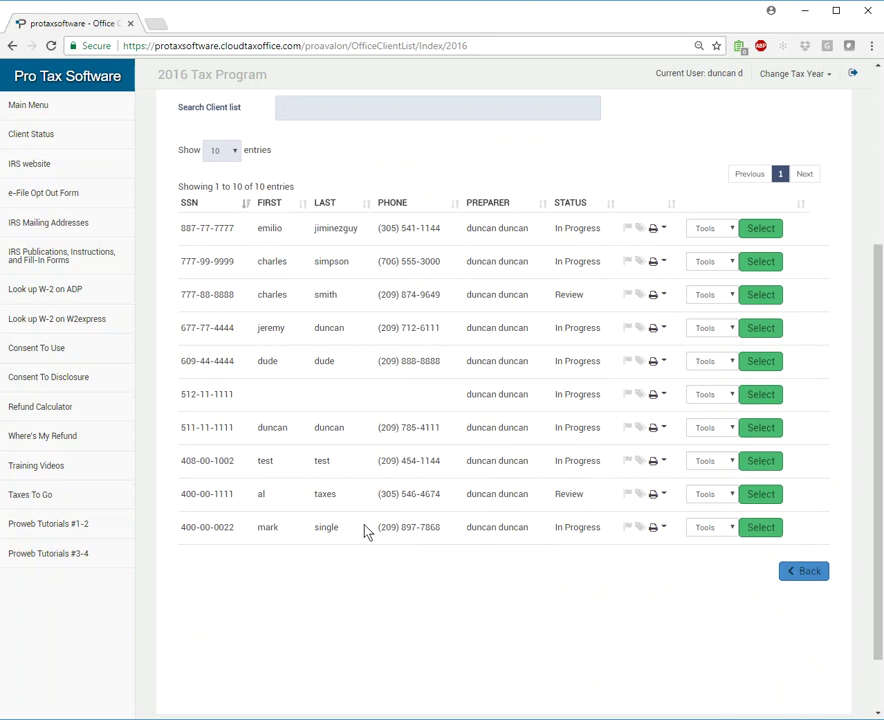
scroll(268, 302, up, 3)
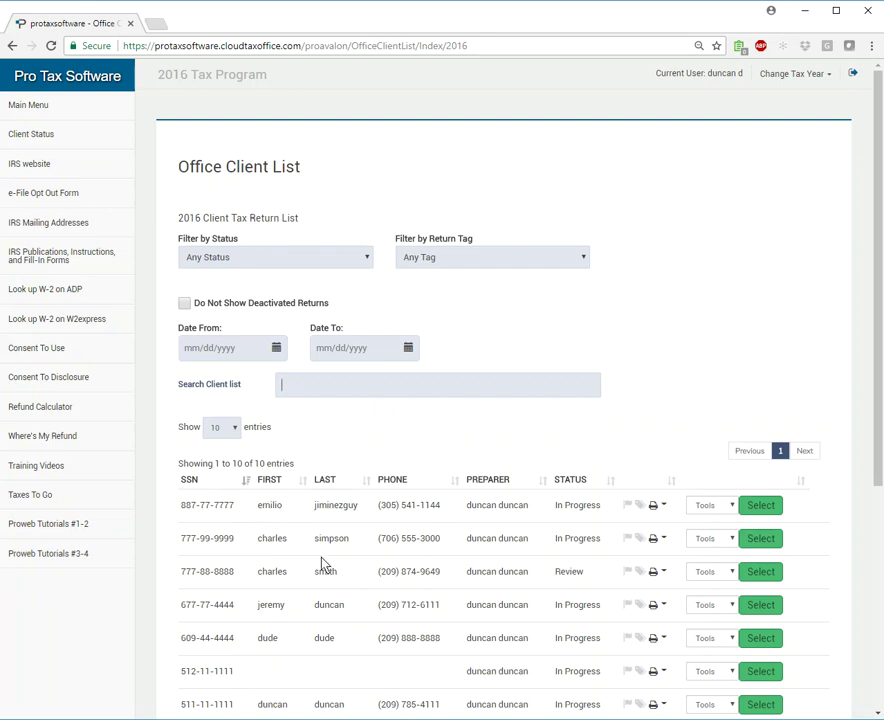
scroll(253, 300, down, 2)
click(240, 289)
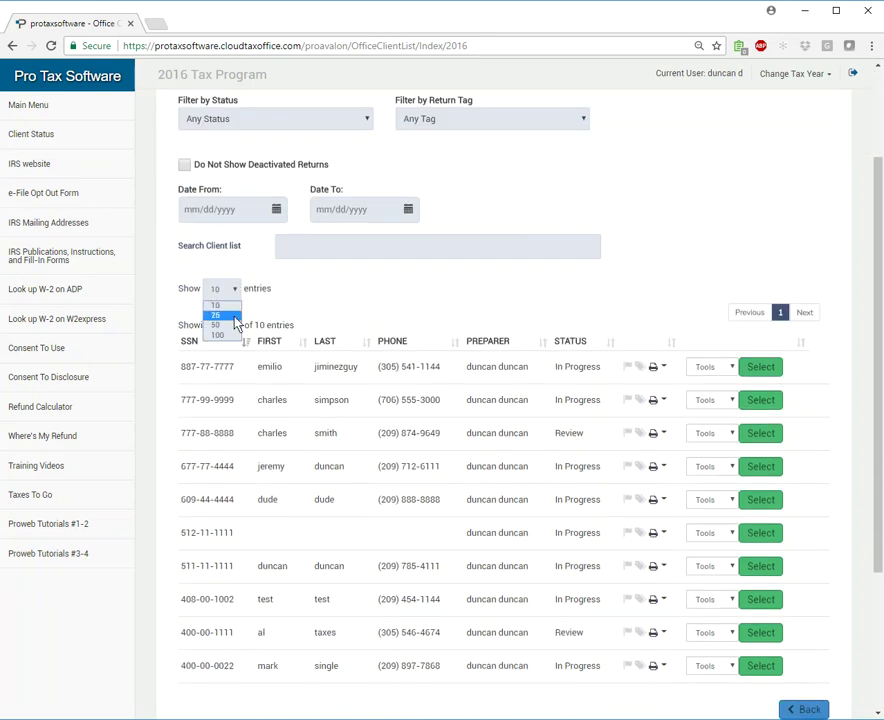
click(226, 336)
scroll(280, 462, down, 2)
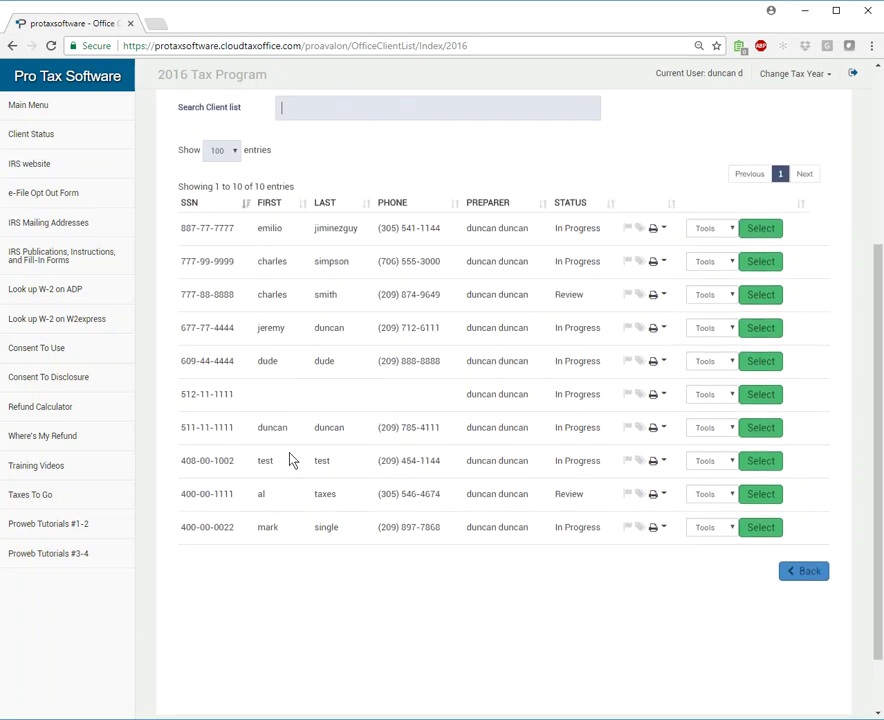
scroll(340, 433, up, 2)
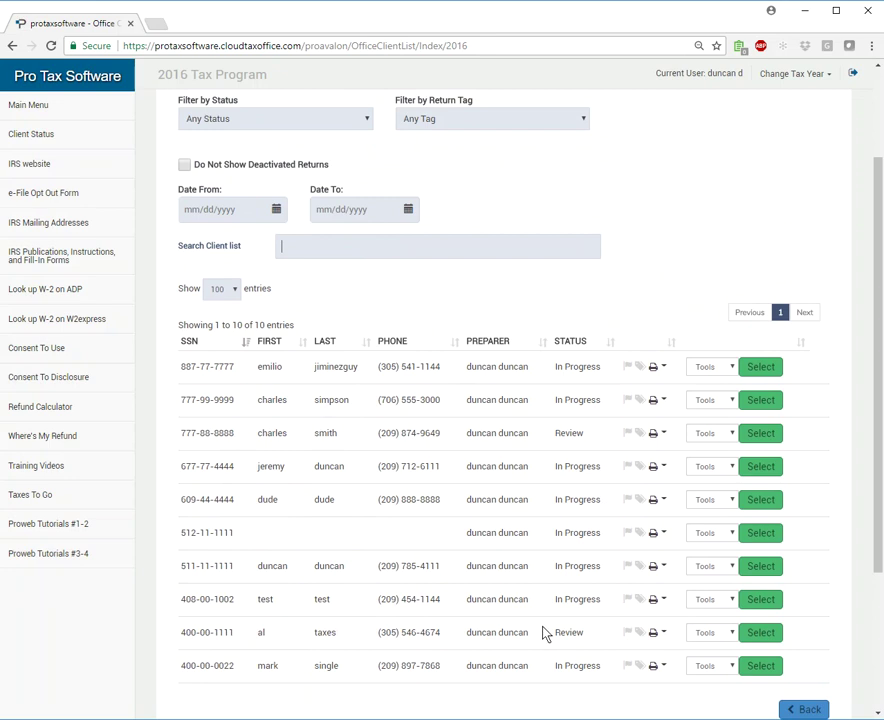
scroll(367, 521, up, 2)
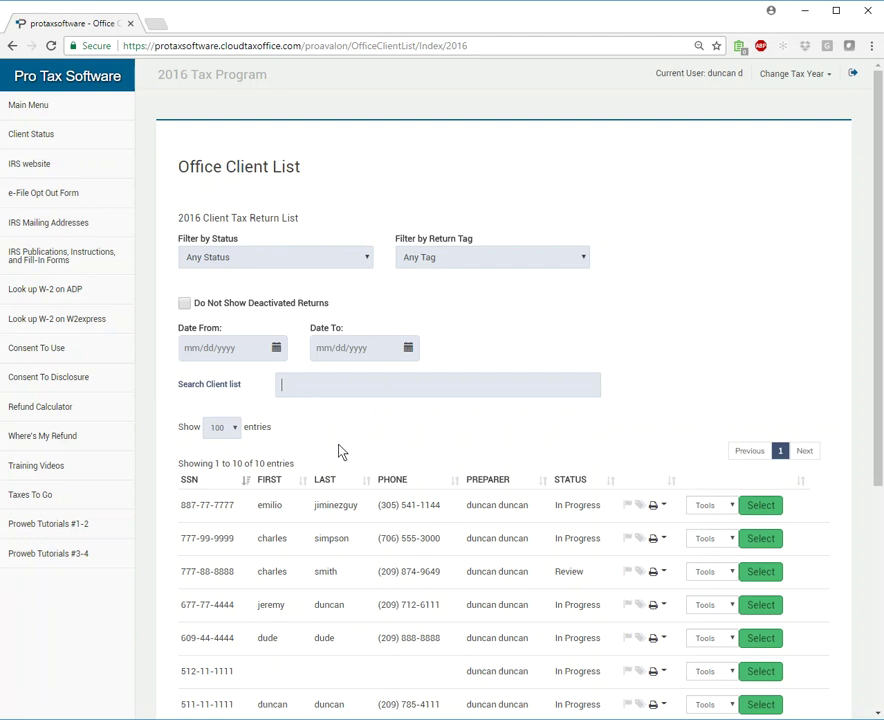
scroll(366, 464, down, 3)
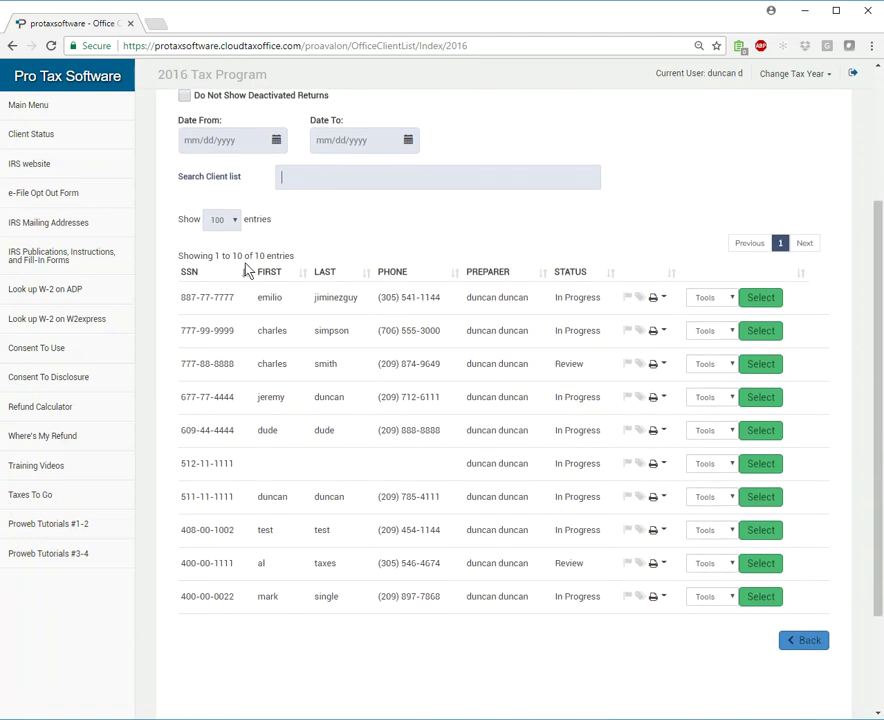
Check the total number of client entries reported above the list.
drag(254, 254, 273, 253)
click(274, 251)
drag(255, 254, 279, 262)
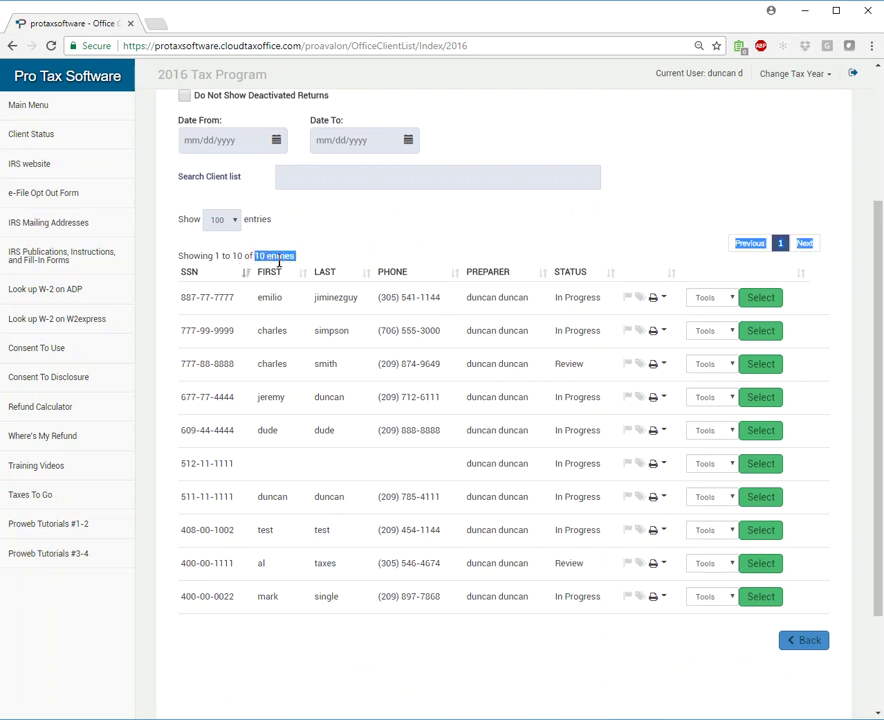
click(400, 233)
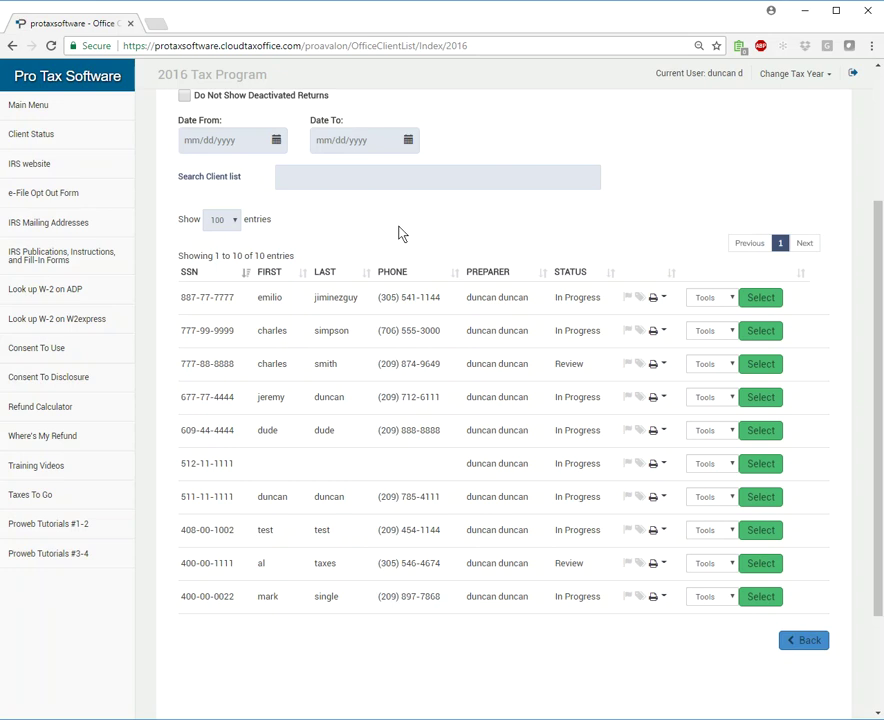
Leave the Office Client List and go back to the tax program's main menu.
scroll(251, 584, up, 2)
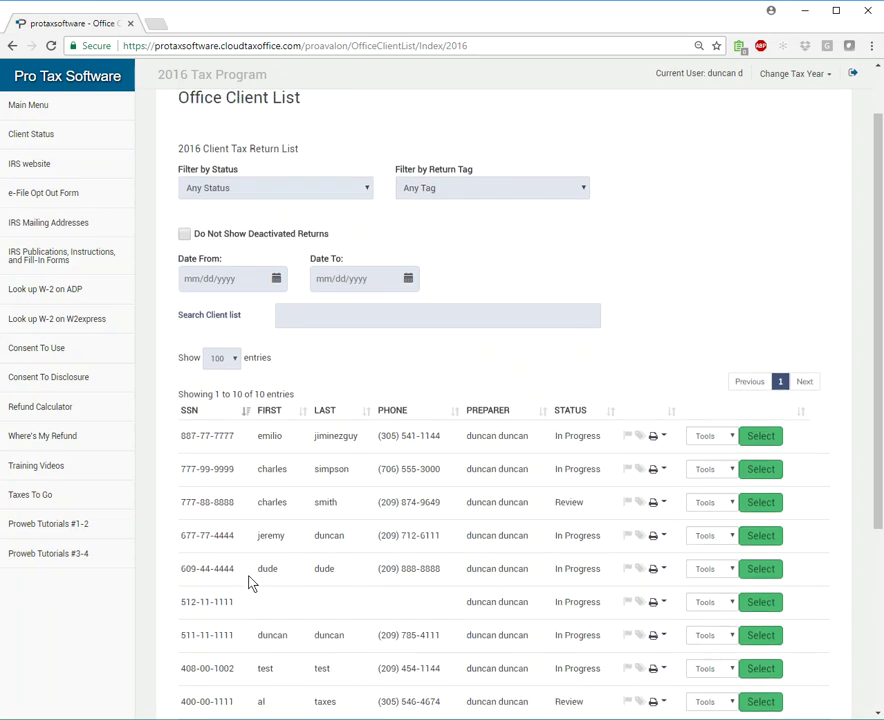
scroll(251, 584, up, 1)
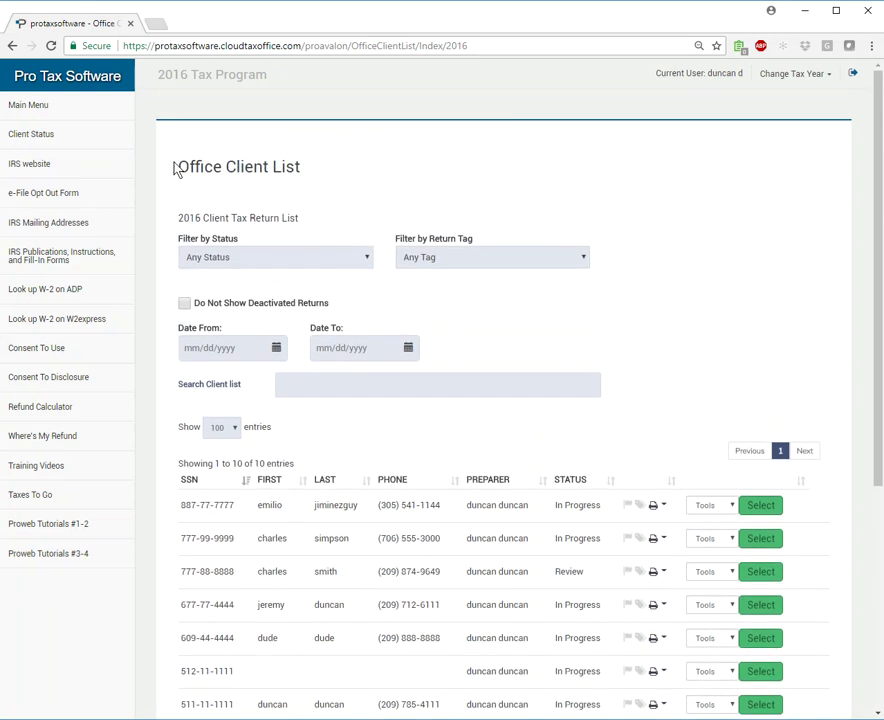
scroll(668, 432, down, 5)
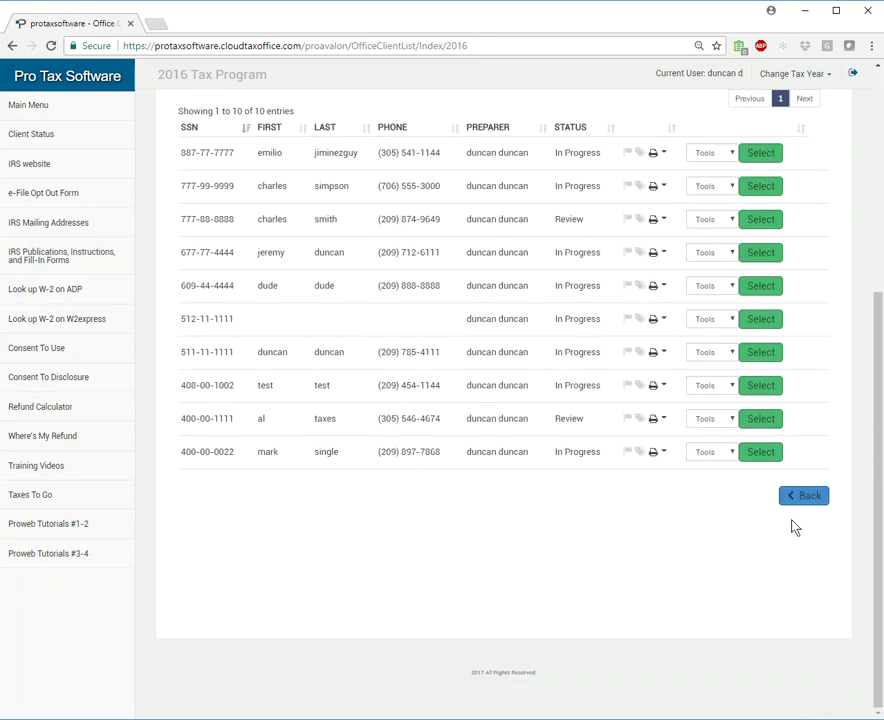
click(801, 498)
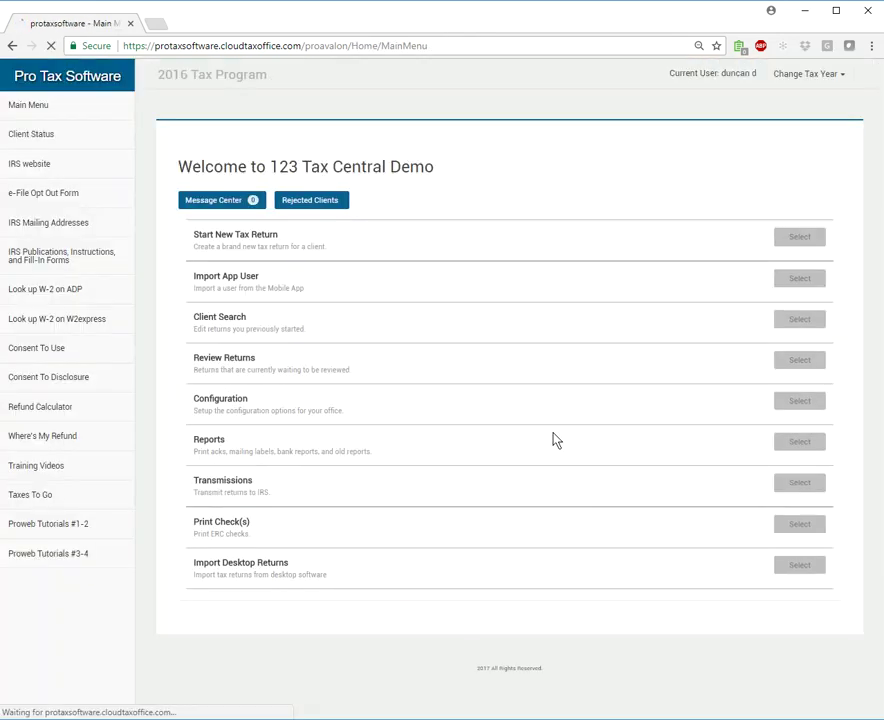